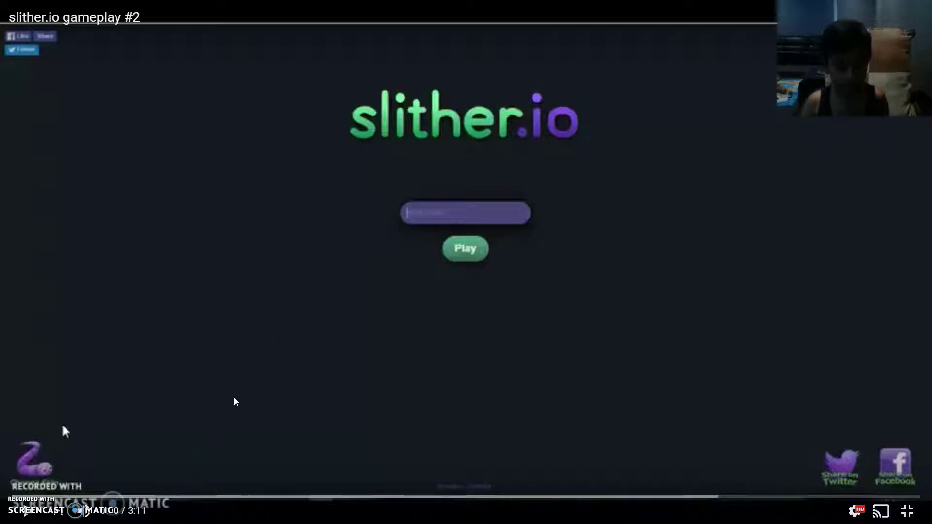
Start the slither.io gameplay #2 video playing from the beginning in fullscreen.
{"action": "left_click", "coordinate": [61, 441]}
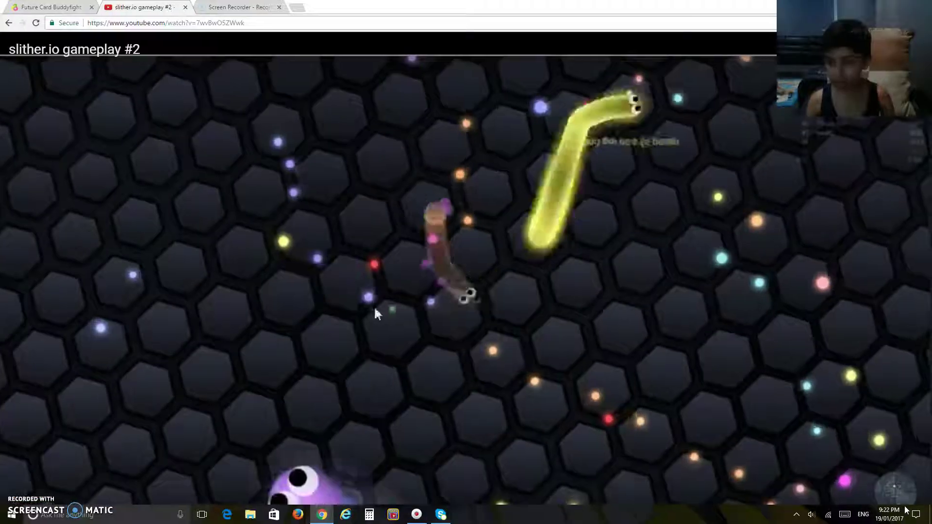
Exit fullscreen so slither.io gameplay #2 keeps playing on its watch page.
{"action": "key", "text": "Escape"}
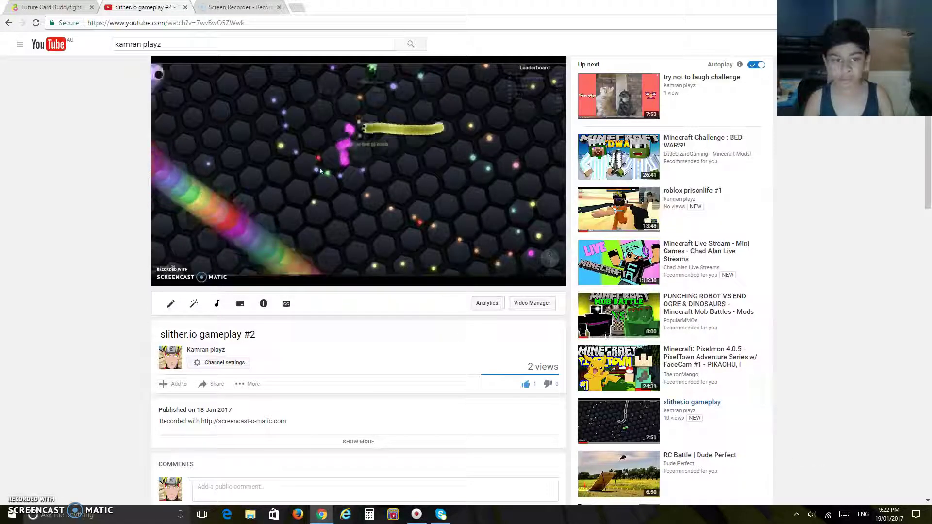